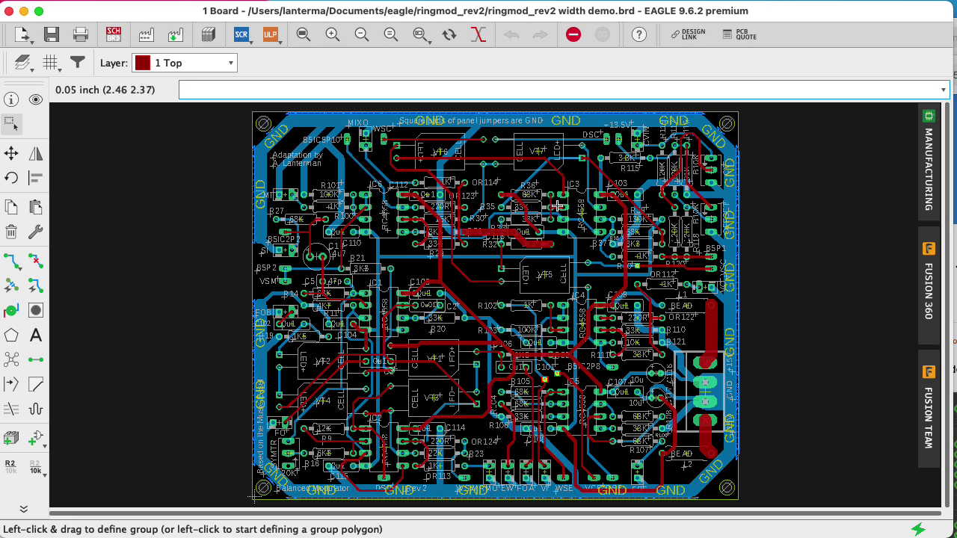
Change one trace's width from 0.015 to 0.03, then undo the change
key(Escape)
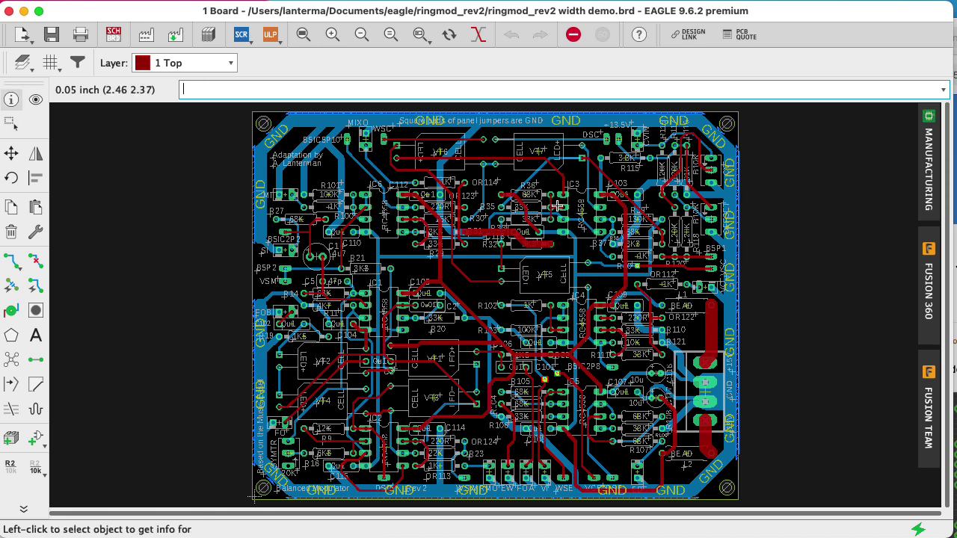
click(463, 282)
click(602, 216)
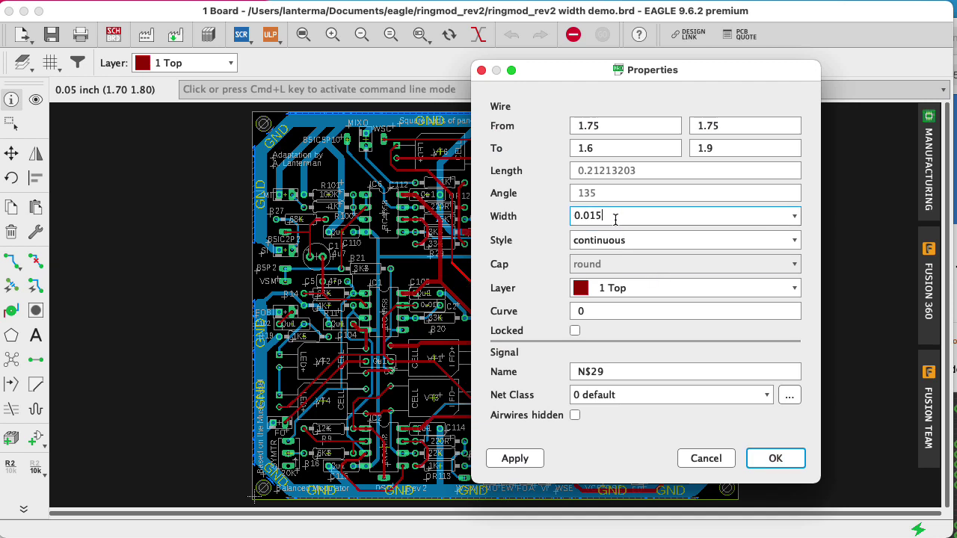
double_click(591, 216)
text(0.03)
key(Return)
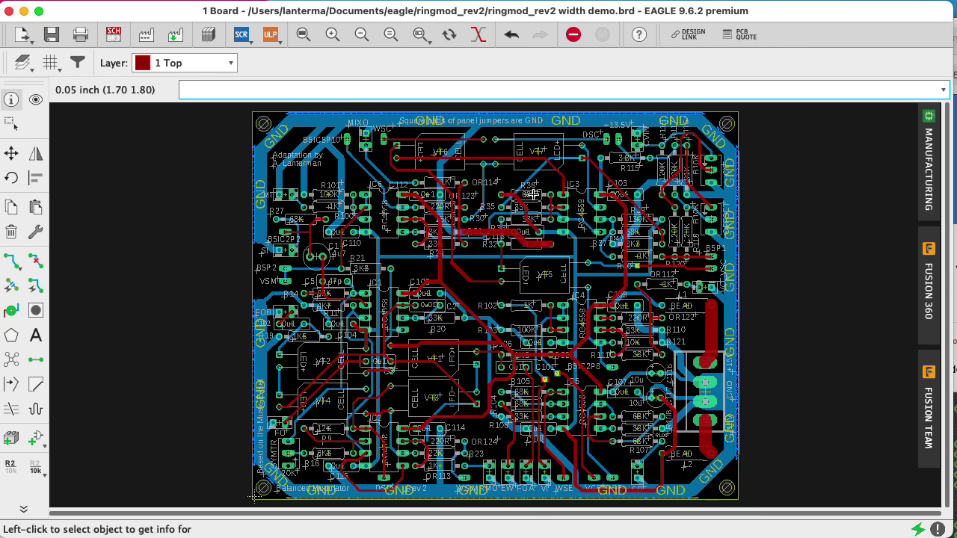
key(super+z)
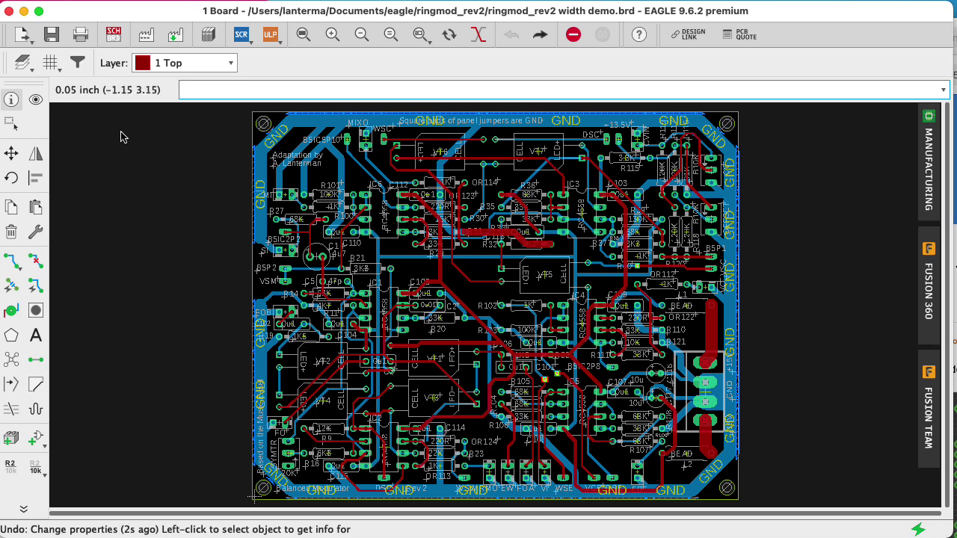
Limit the Selection Filter to Wire objects on layers 1 Top and 16 Bottom
click(79, 64)
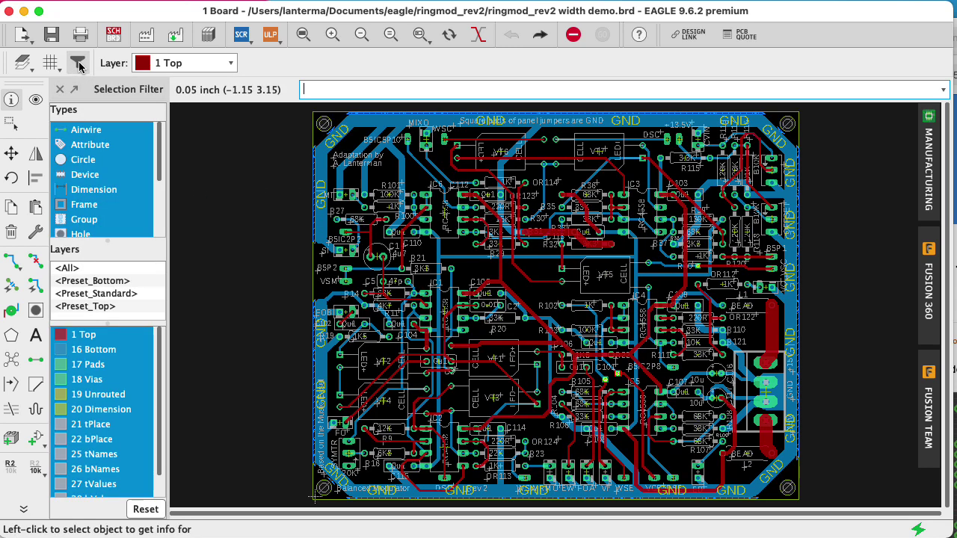
click(159, 191)
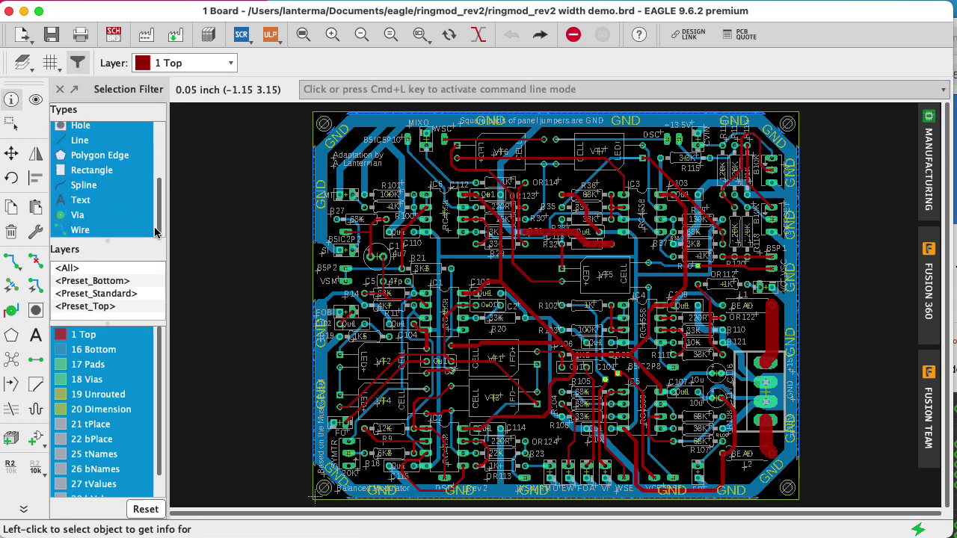
click(105, 231)
click(112, 351)
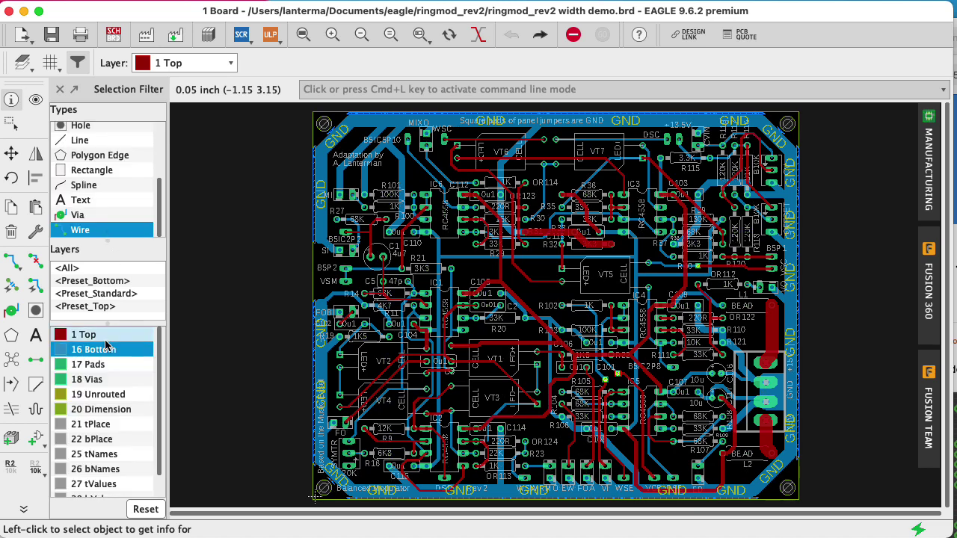
shift+click(109, 341)
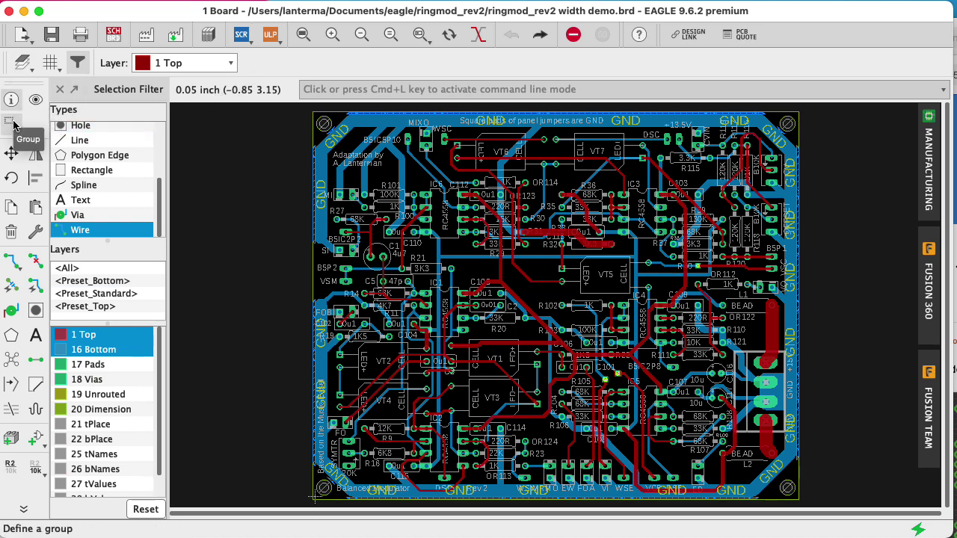
click(10, 122)
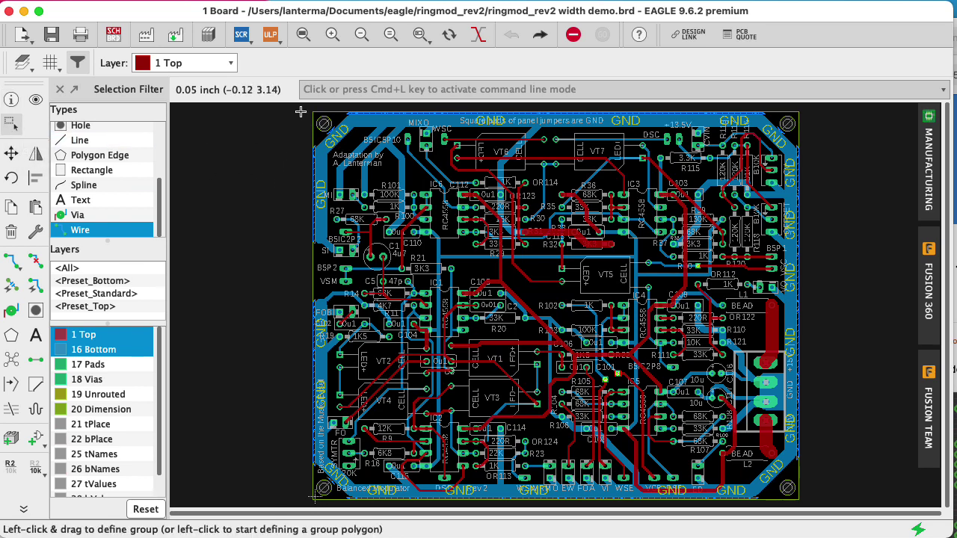
Group the entire board and enter a 'change width' command
mouse_move(301, 110)
mouse_down()
mouse_move(620, 438)
mouse_move(878, 491)
mouse_move(861, 509)
mouse_move(621, 441)
mouse_move(822, 498)
mouse_move(810, 507)
mouse_up()
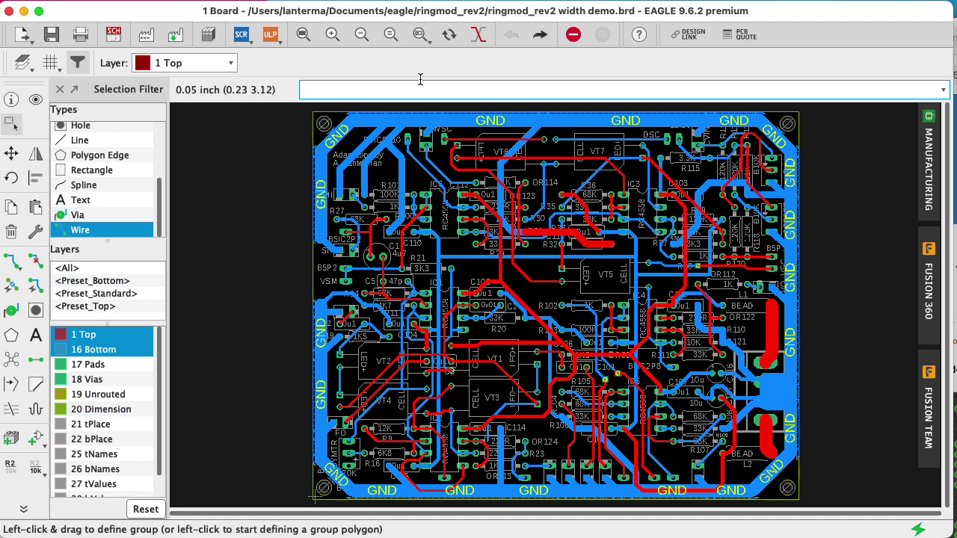
text(change width 6)
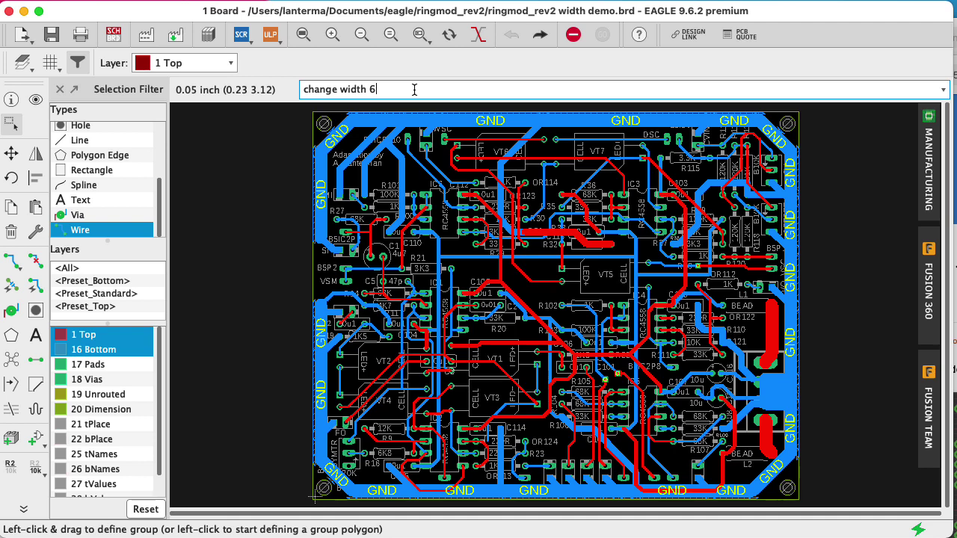
Apply 'change width 6' and bring up the context menu on the trace near R32
key(Return)
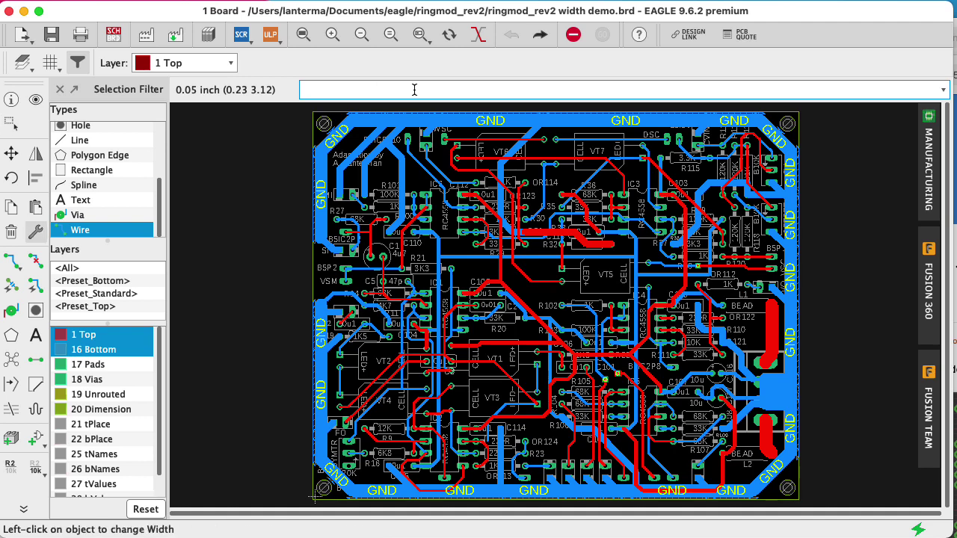
right_click(602, 245)
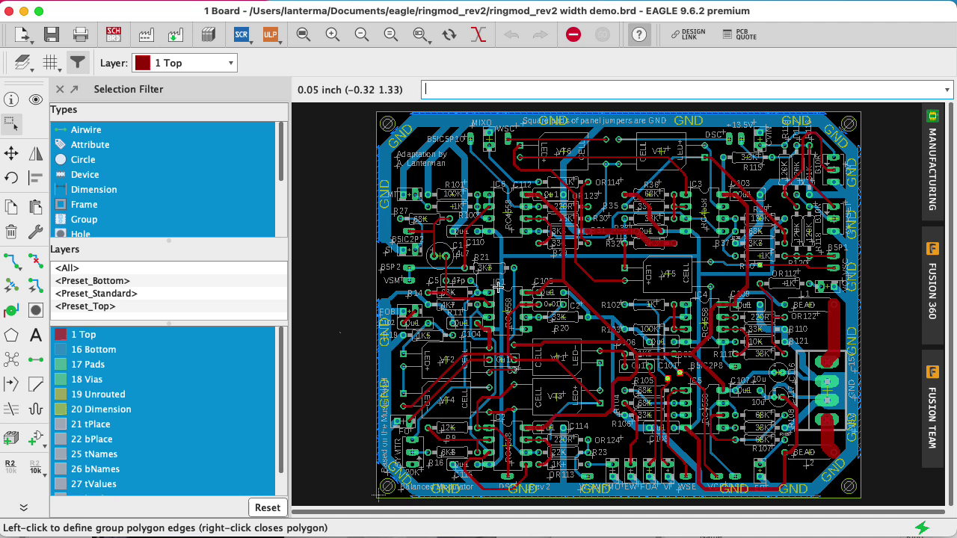
Restrict the Selection Filter to wires on layers 1 Top and 16 Bottom
drag(280, 178, 288, 255)
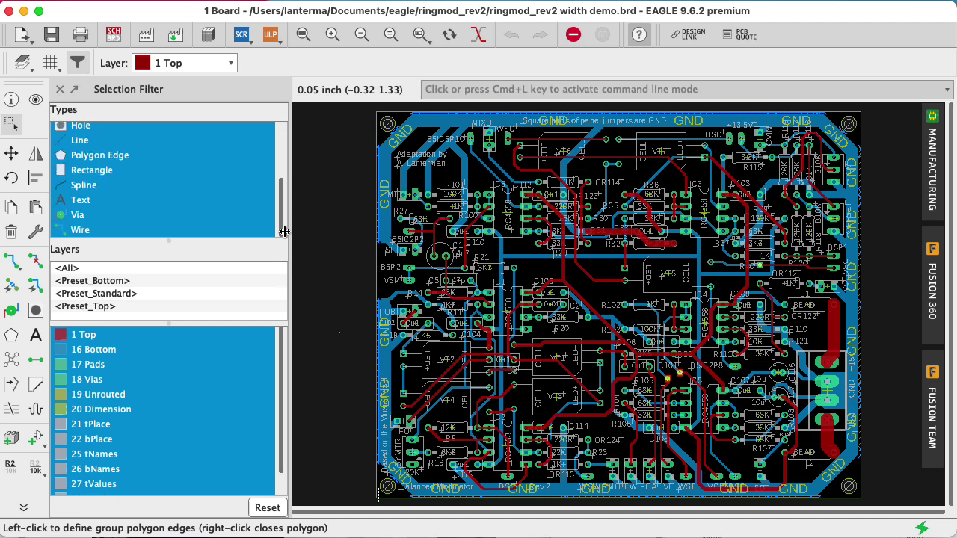
click(129, 231)
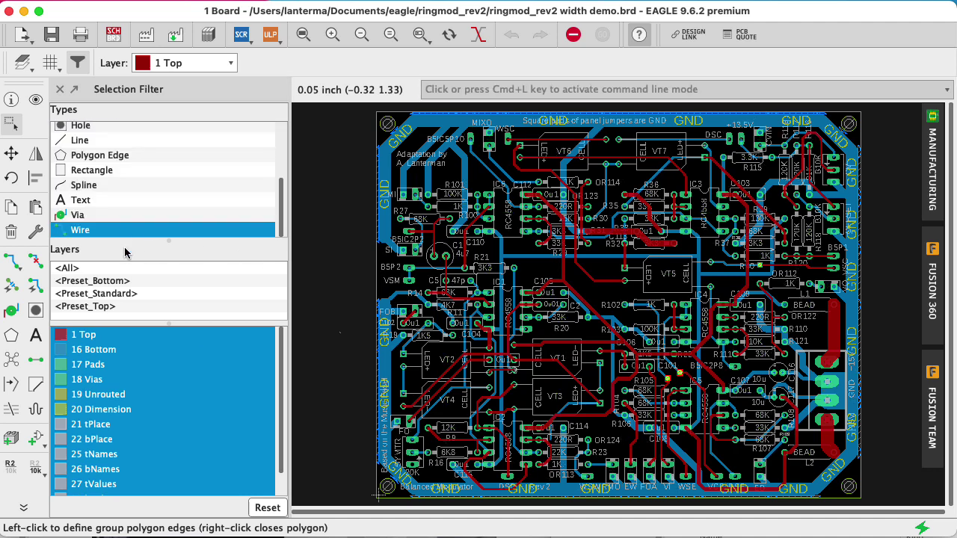
click(128, 347)
shift+click(128, 336)
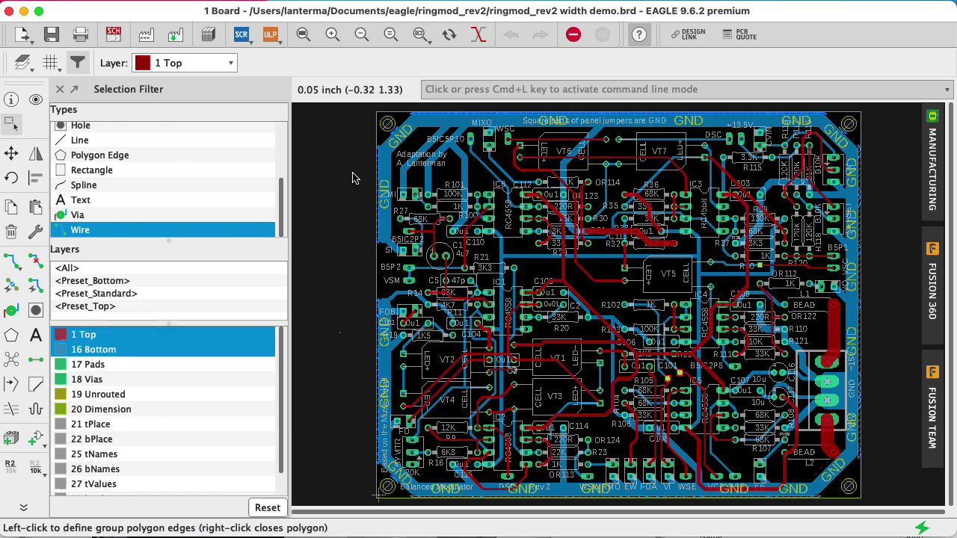
Run GROUP, drag a group window over the board, then re-enter GROUP
click(448, 90)
text(group)
key(Return)
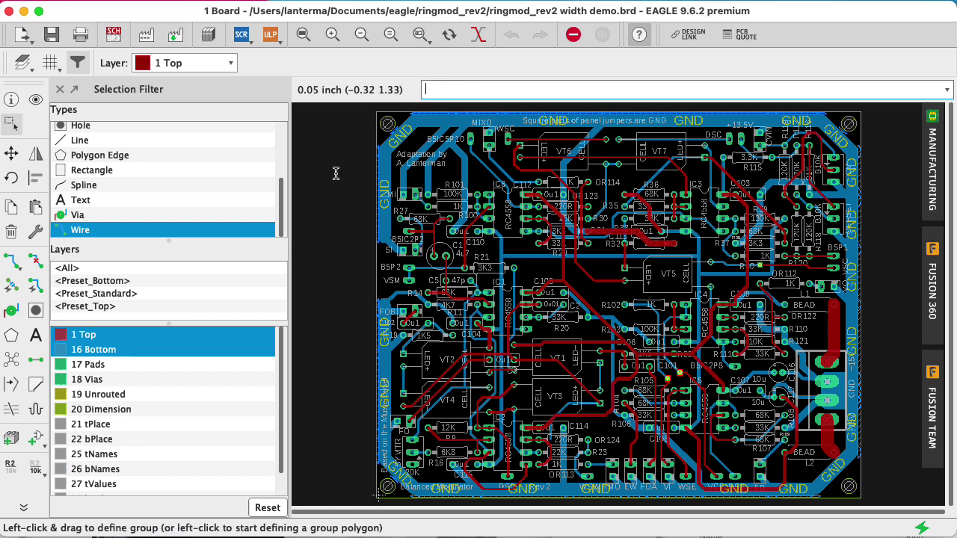
drag(328, 158, 889, 510)
text(gro)
key(BackSpace)
key(BackSpace)
text(roup)
key(Return)
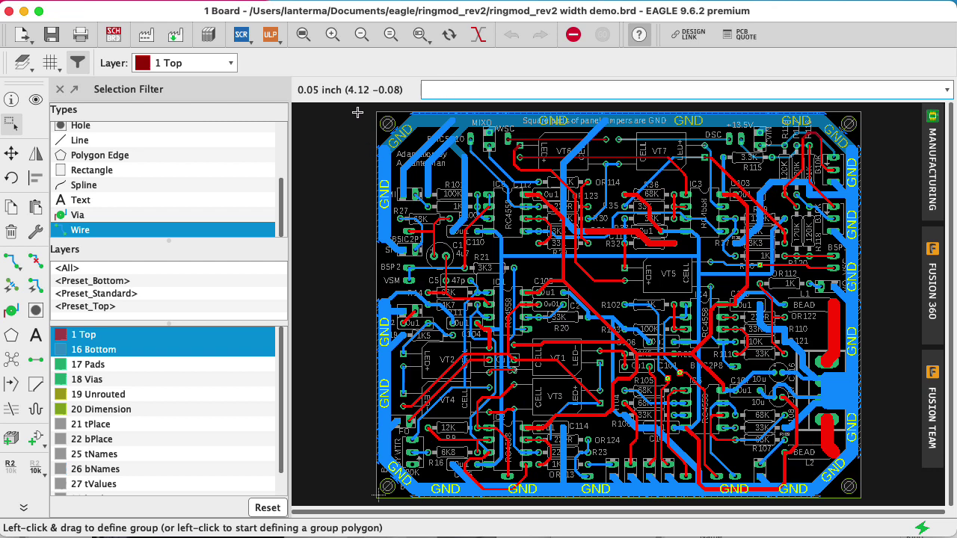
Group the board, try 'change width 15' (rejected as invalid), then enter 'change width 0.015'
drag(358, 112, 905, 503)
text(change width)
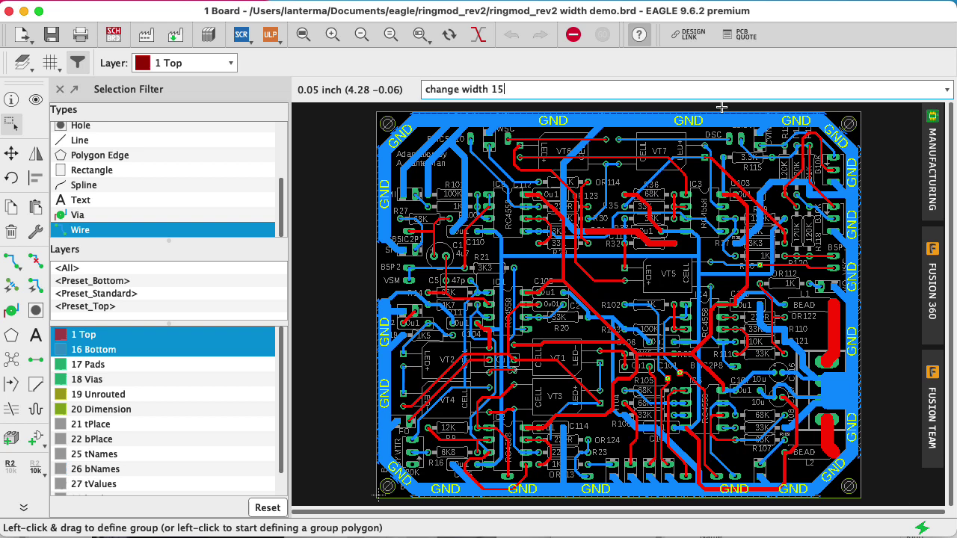
text( 15)
key(Return)
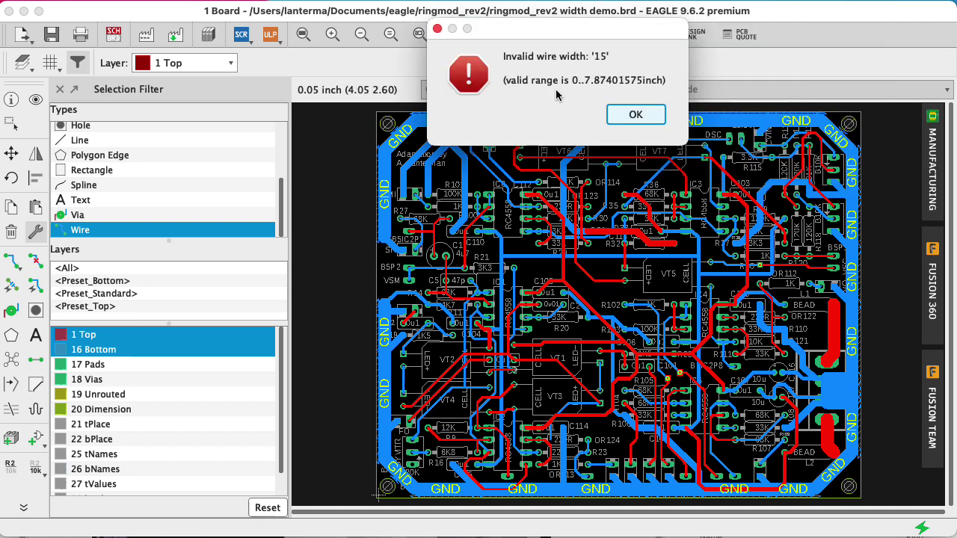
key(Return)
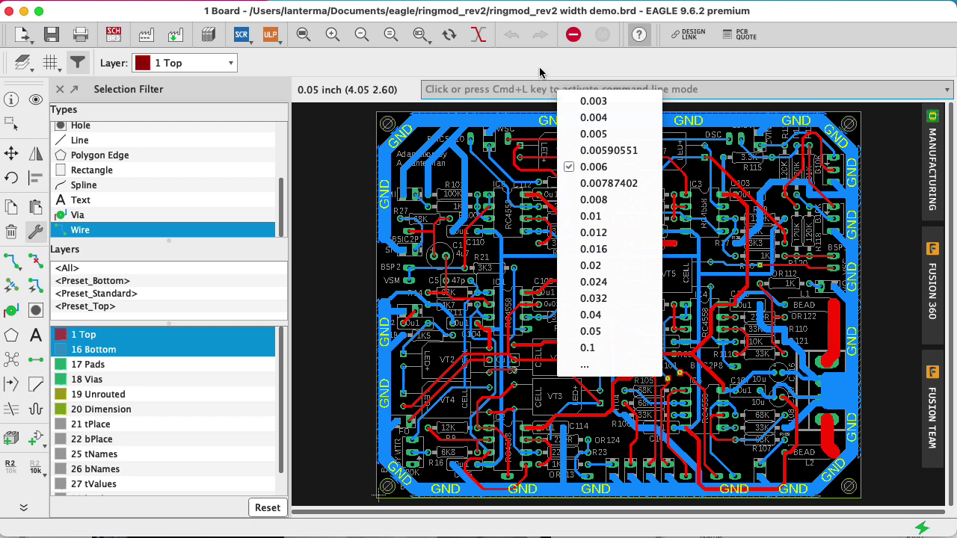
click(481, 96)
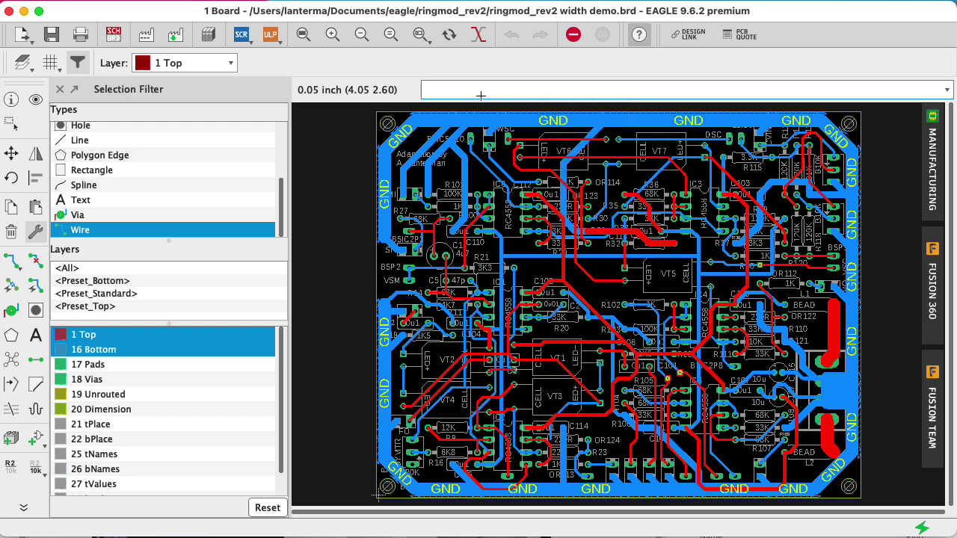
text(change win)
text(th 0.015)
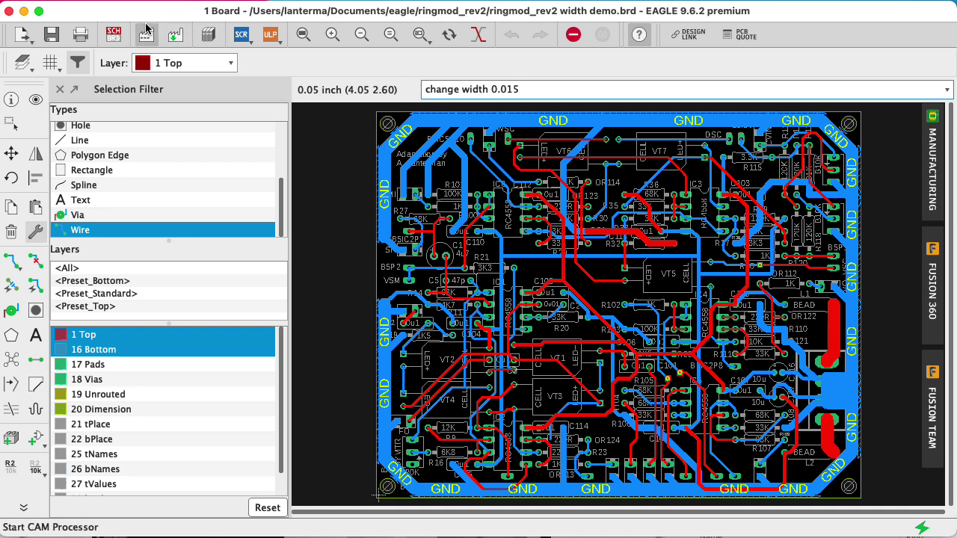
Apply width 0.015, set grid Size and Alt units to mil (50 mil, 10 mil), and begin 'change width'
key(Return)
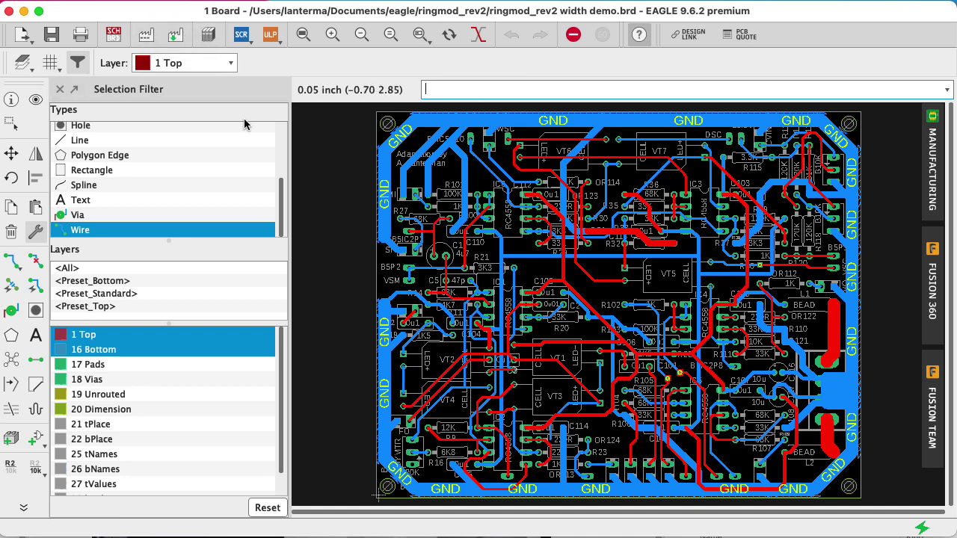
click(50, 63)
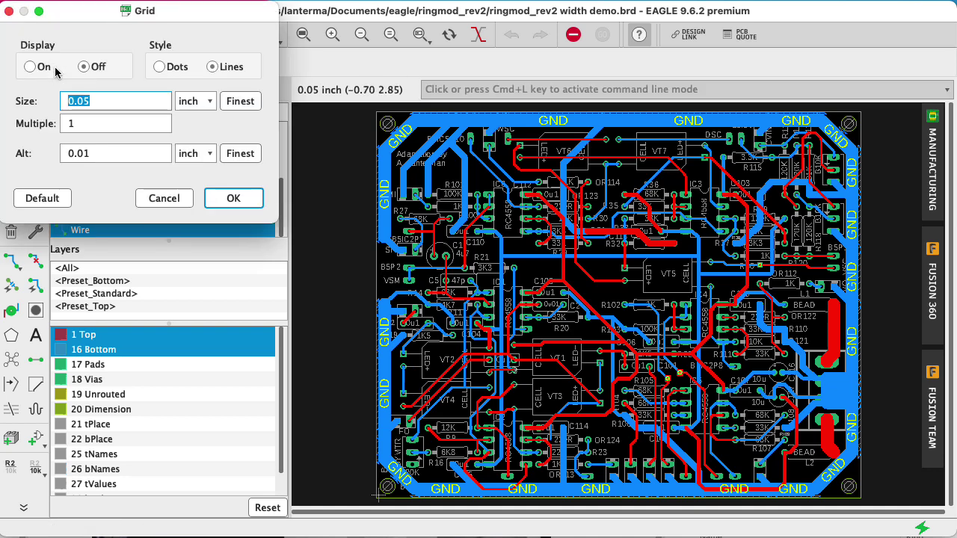
click(195, 101)
click(196, 90)
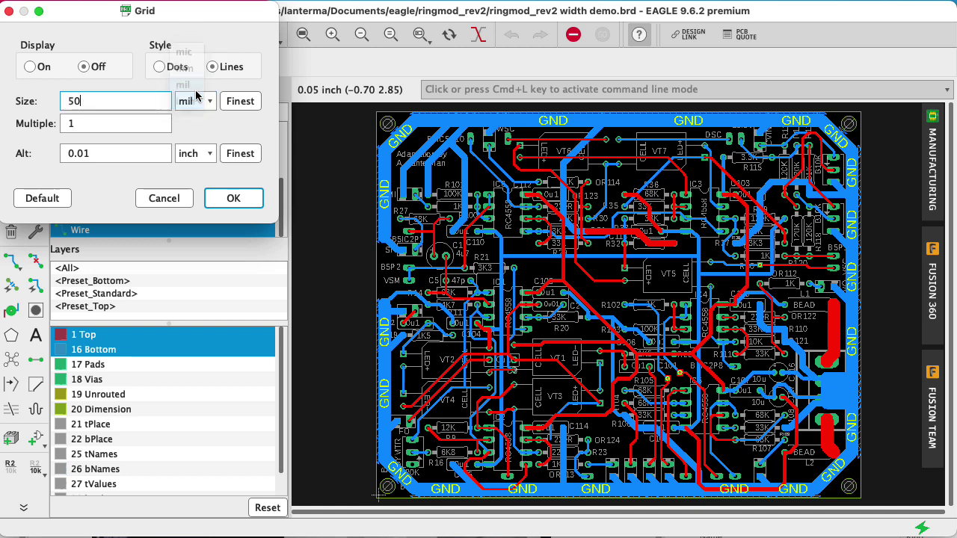
click(195, 153)
click(194, 140)
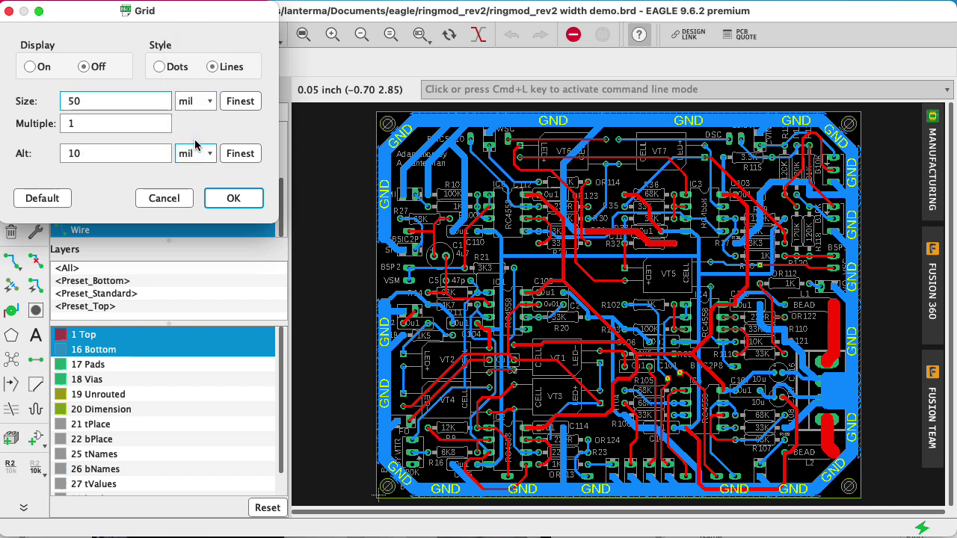
click(250, 202)
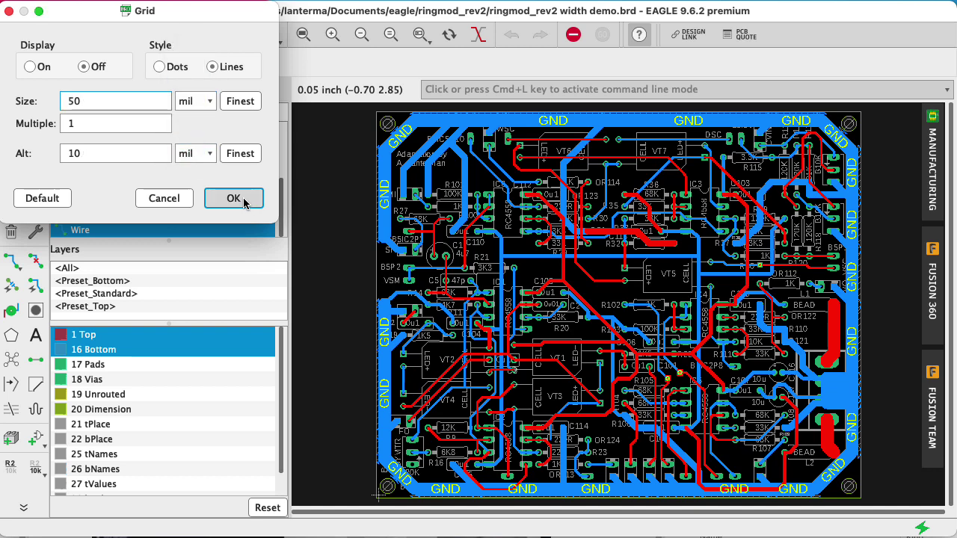
click(248, 199)
text(change width 15)
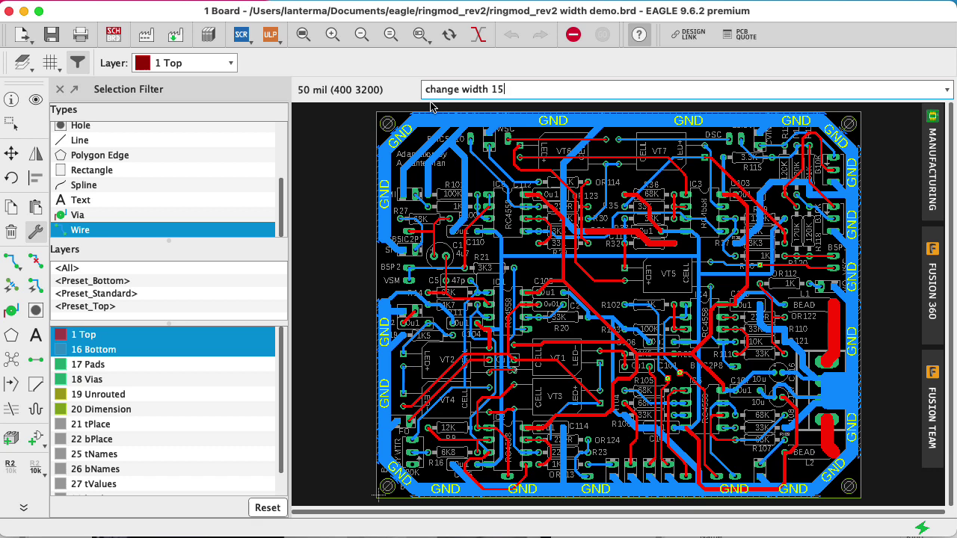
Run 'change width 15' on the group, then rip up the GND polygon fill
key(BackSpace)
text(0.01)
key(BackSpace)
key(BackSpace)
key(BackSpace)
text(1)
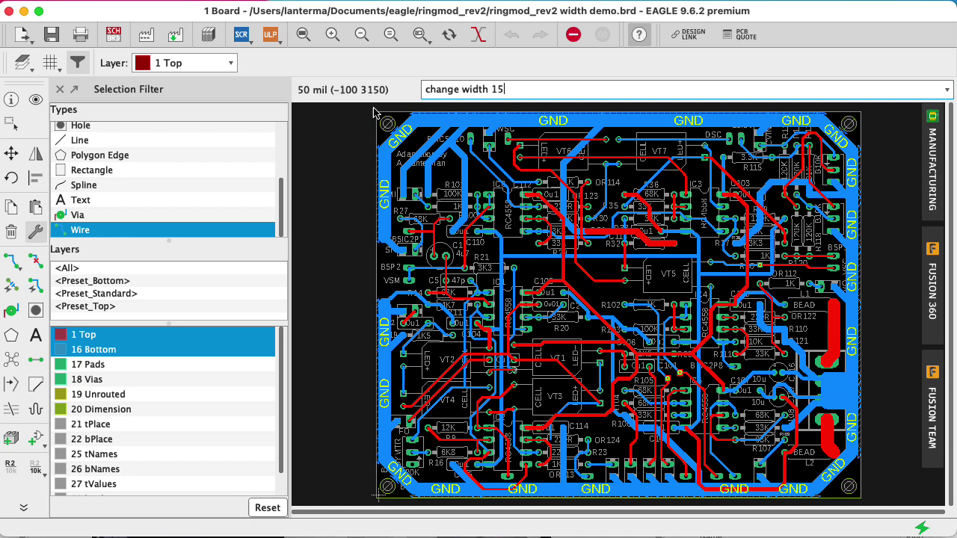
key(Return)
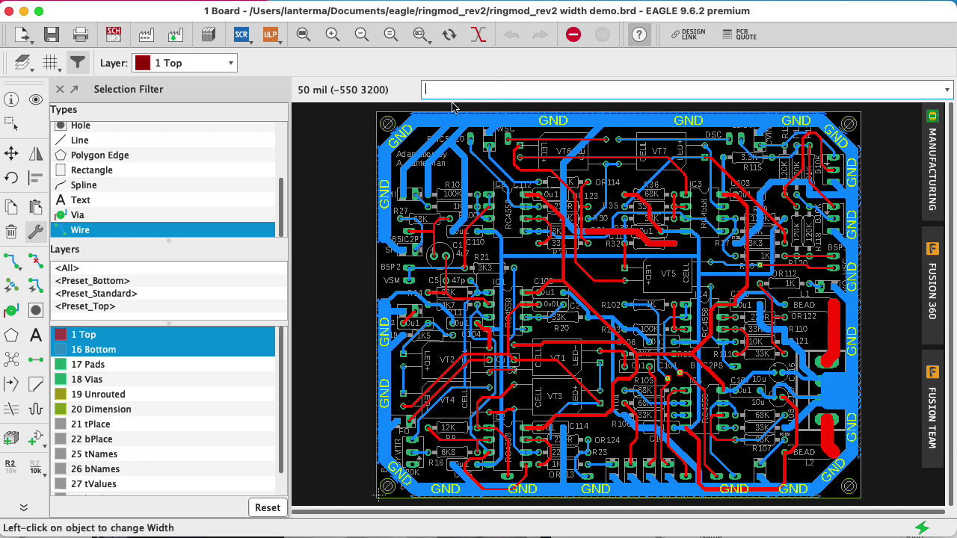
right_click(651, 244)
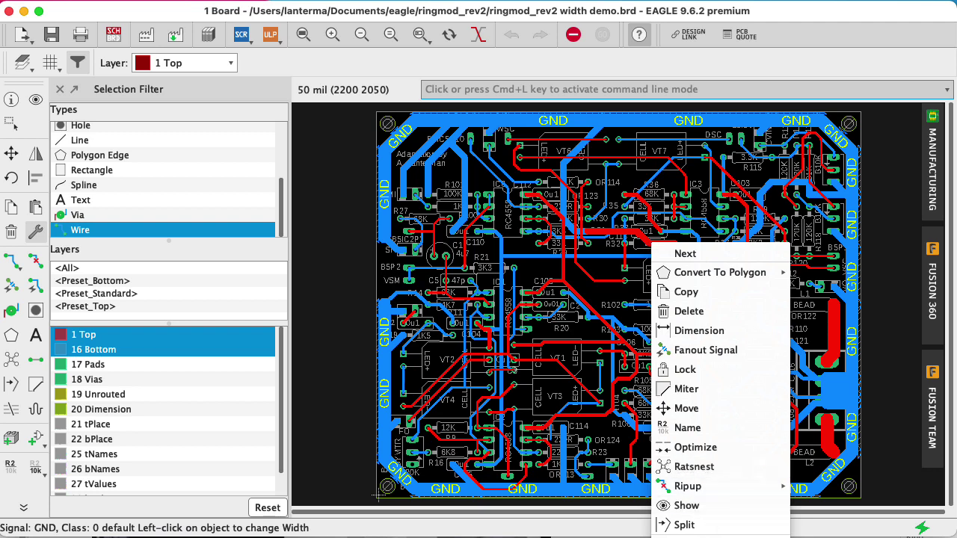
click(687, 486)
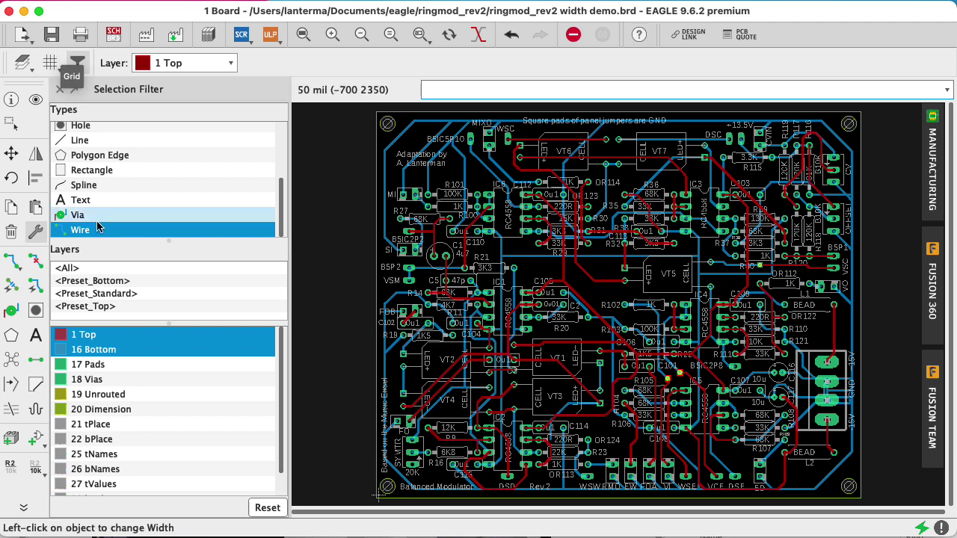
Reset the Selection Filter to all types, then allow only layers 1 Top and 16 Bottom
click(263, 508)
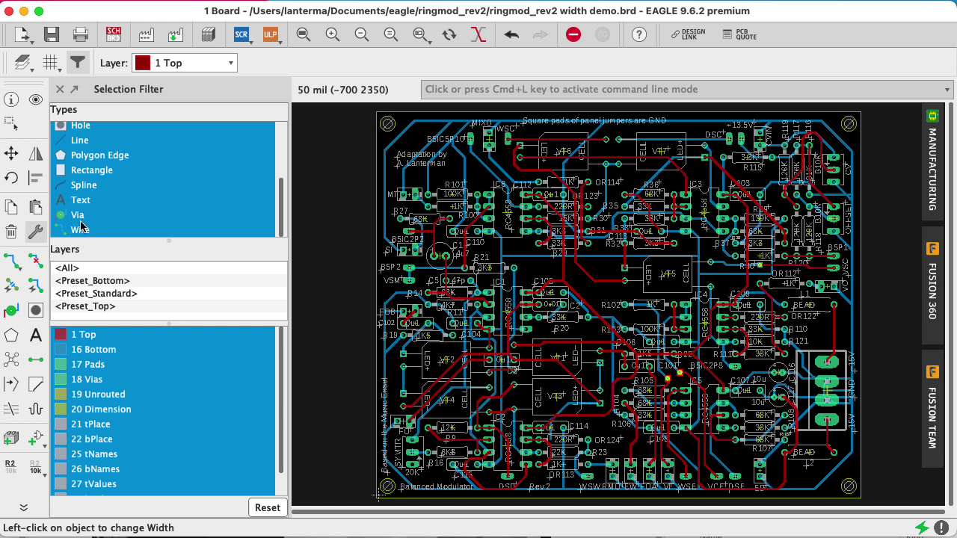
click(112, 350)
shift+click(109, 336)
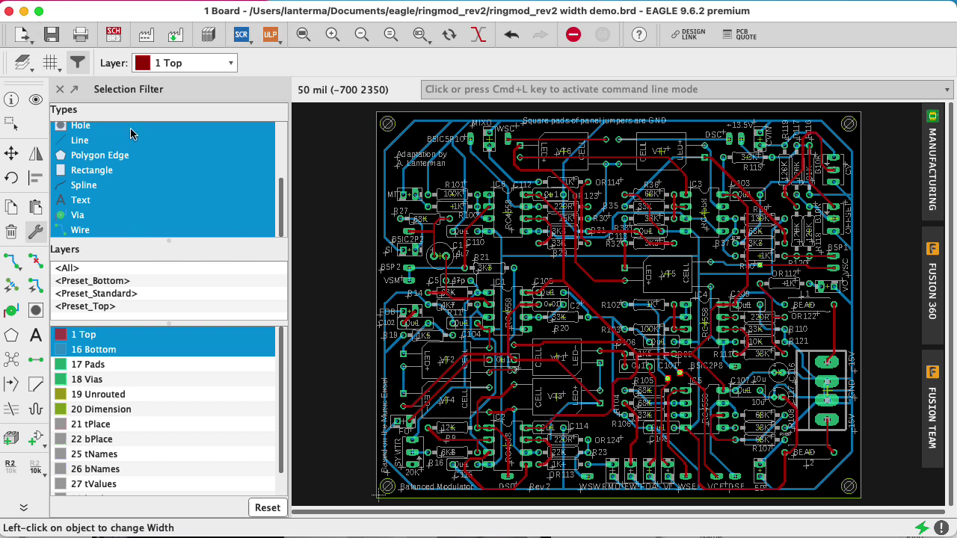
Group the whole board with GROUP and apply 'change width 6' to the grouped traces
click(439, 85)
text(group)
key(Return)
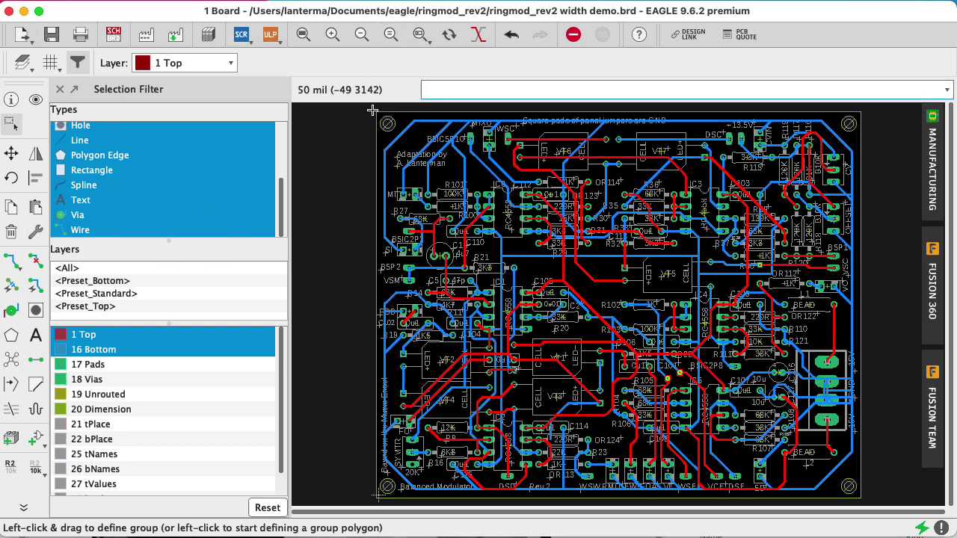
mouse_move(370, 109)
mouse_down()
mouse_move(860, 492)
mouse_move(901, 508)
mouse_move(875, 505)
mouse_up()
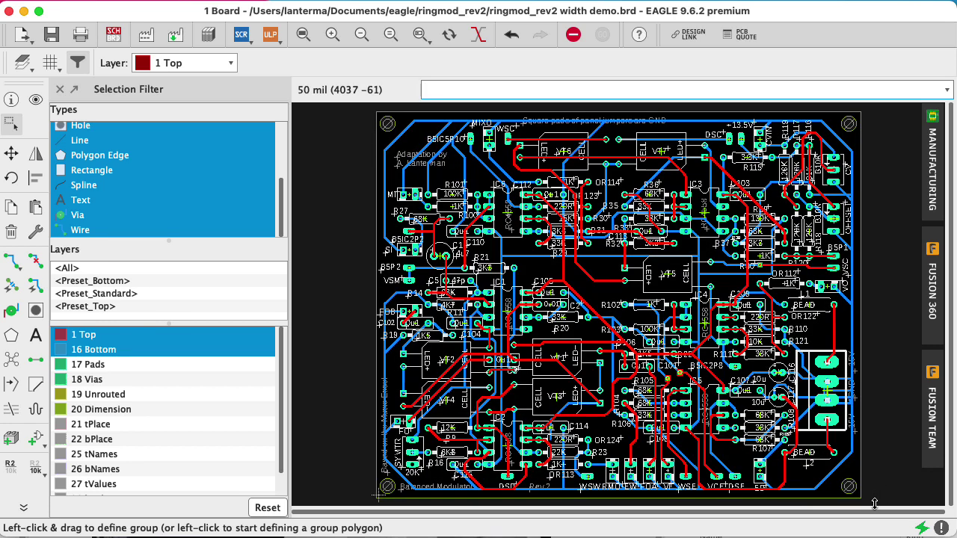
text(change wi)
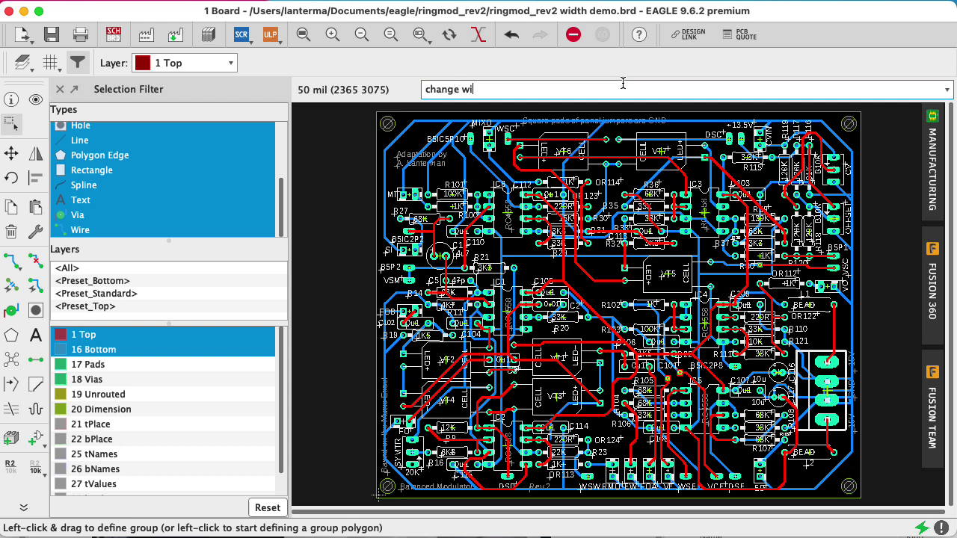
text(dh)
key(Return)
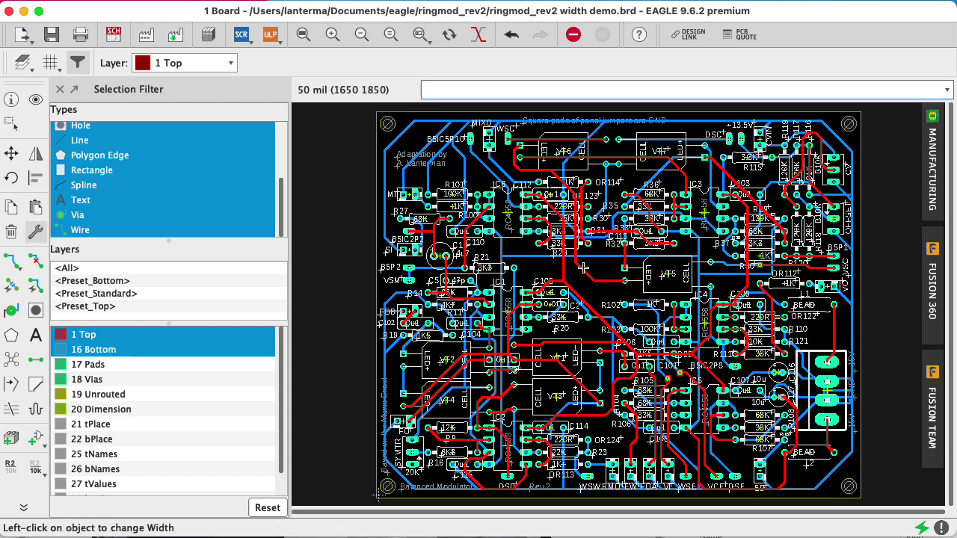
right_click(583, 271)
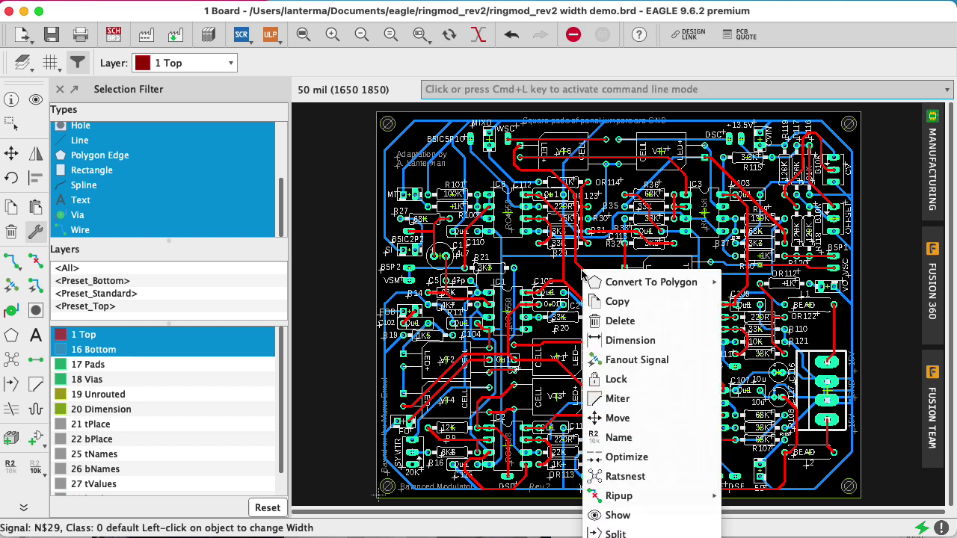
key(Escape)
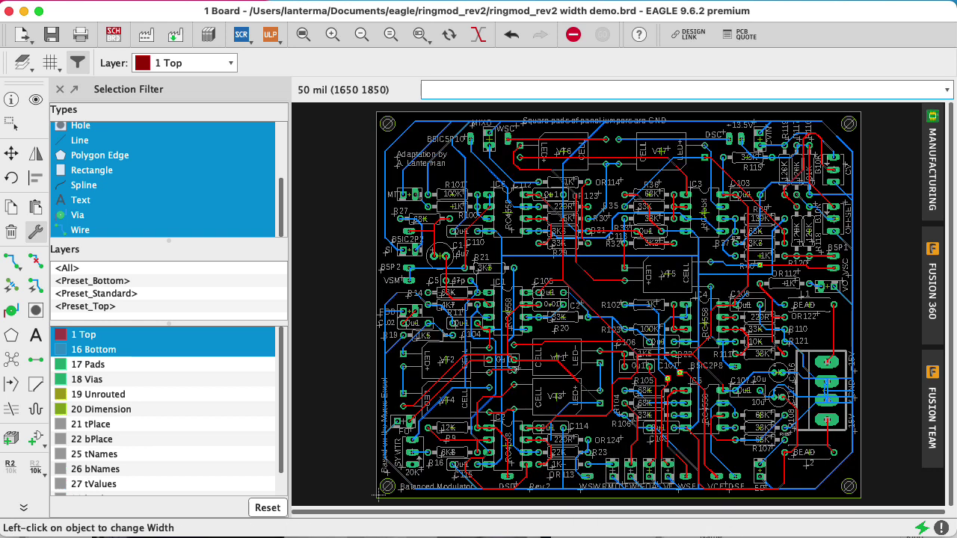
key(Escape)
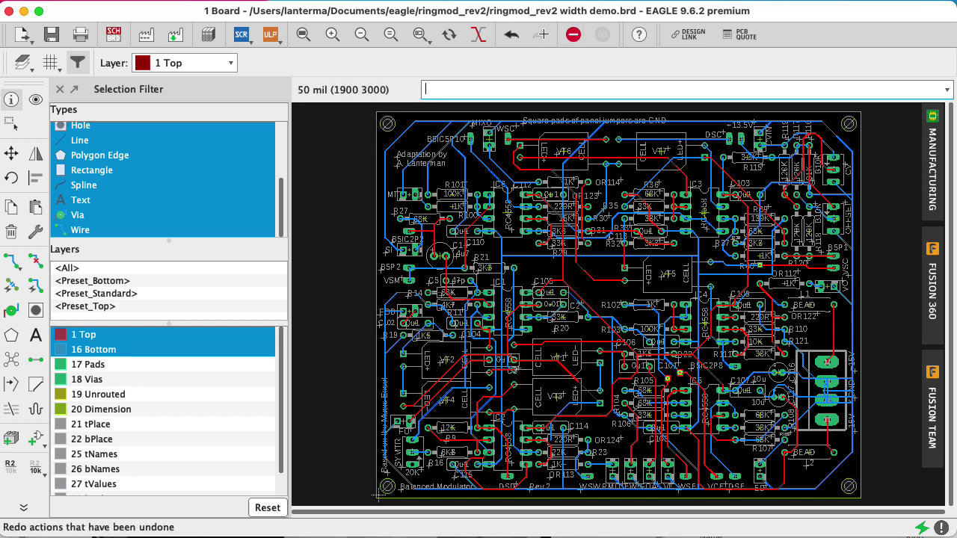
Zoom into the board centre and use INFO on a red trace to confirm Width 6
click(420, 34)
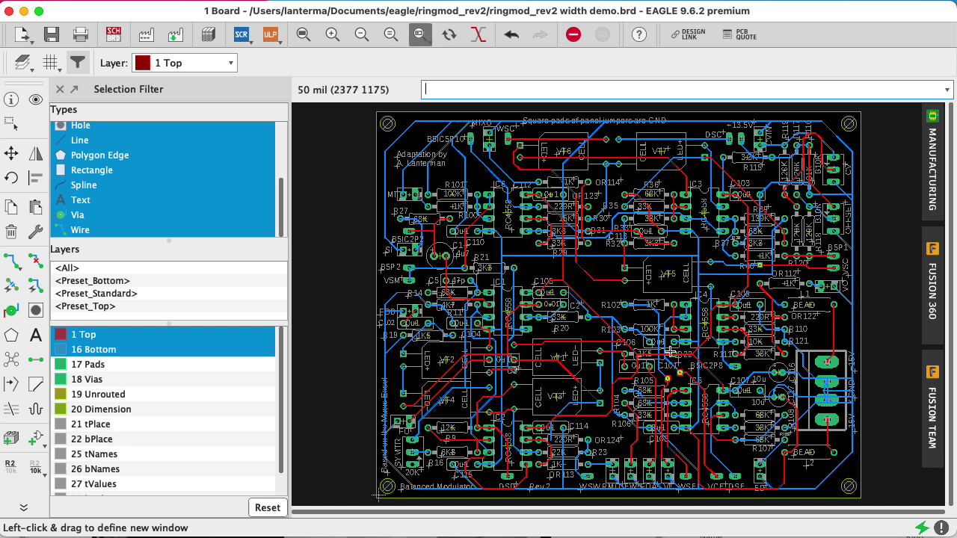
drag(677, 357, 553, 190)
text(info)
key(Return)
click(606, 343)
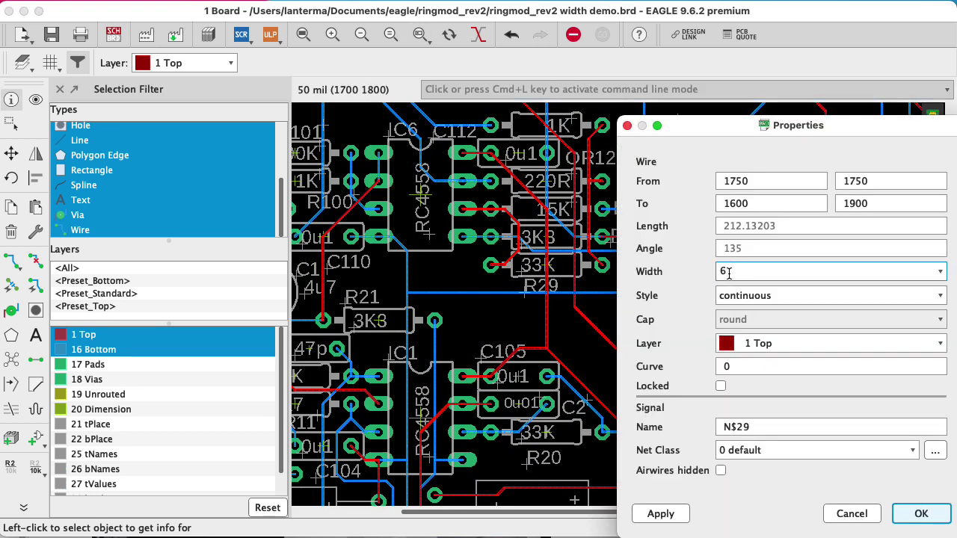
click(853, 513)
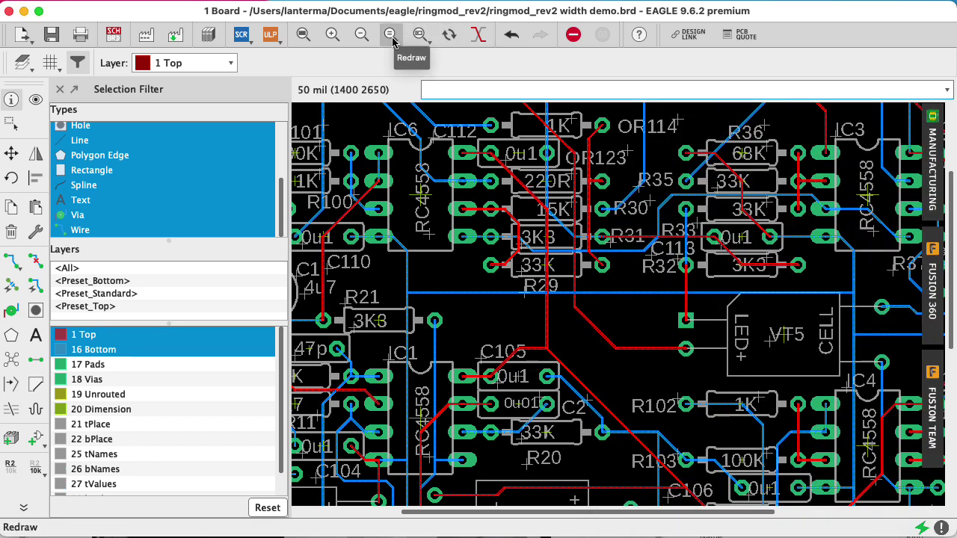
Fit the whole ringmod_rev2 board in view and begin a new group with Ctrl+G
click(363, 35)
click(363, 36)
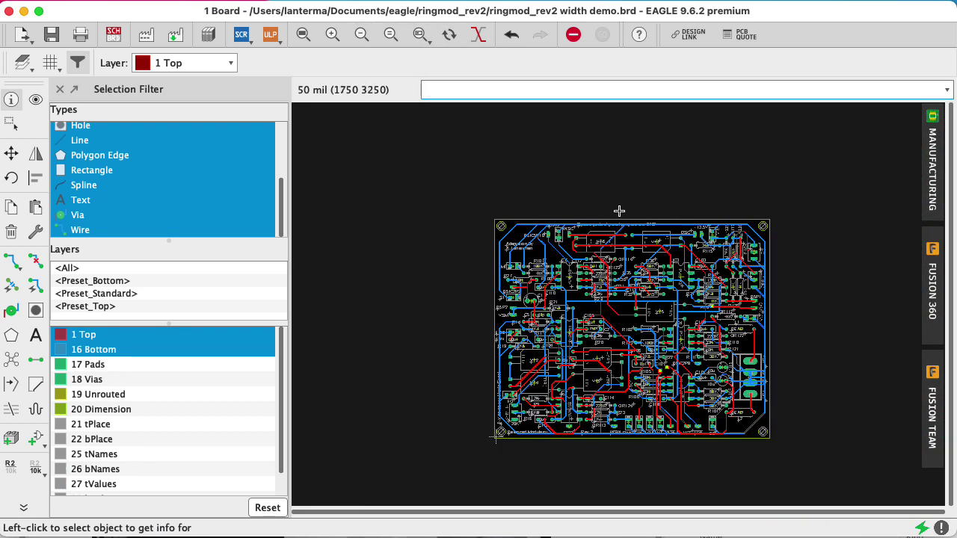
click(421, 33)
click(782, 427)
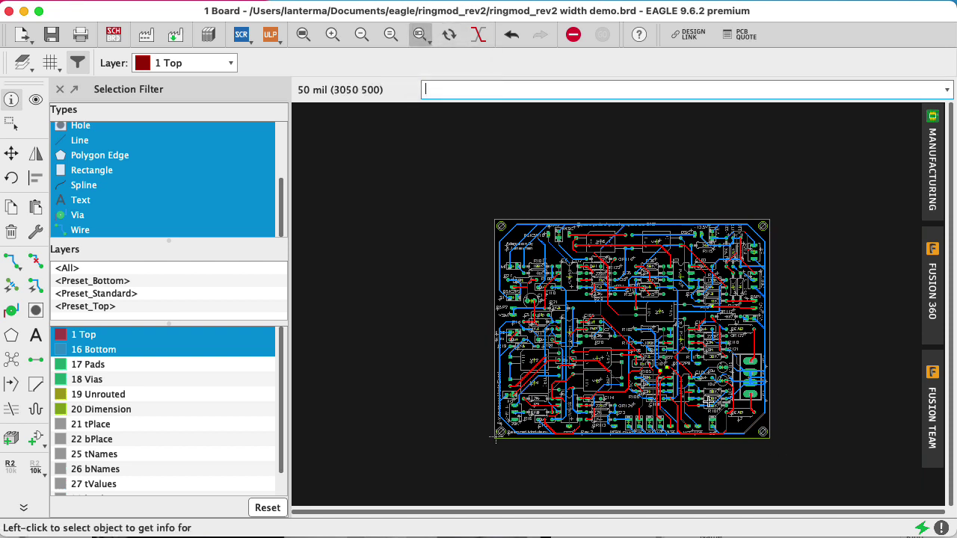
click(419, 34)
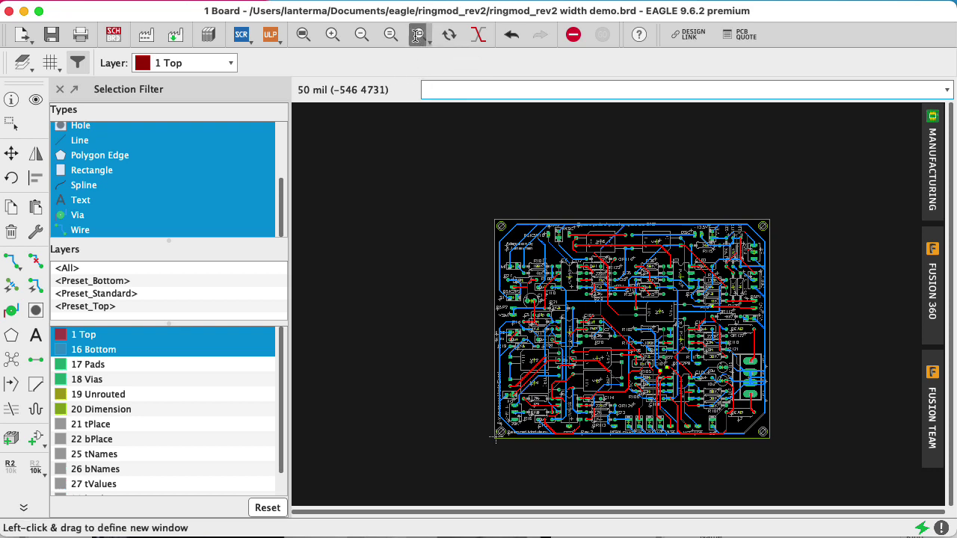
click(304, 37)
key(ctrl+g)
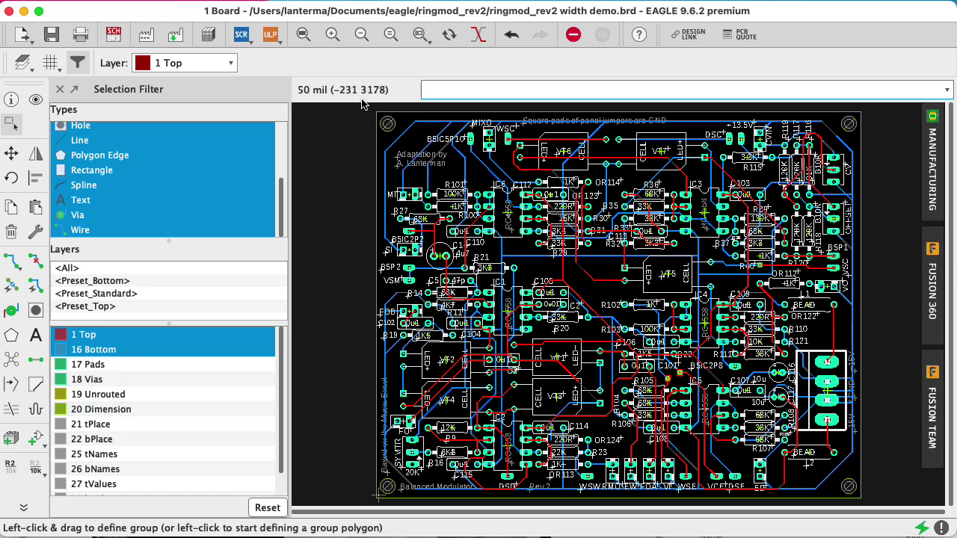
drag(355, 105, 883, 537)
text(change width 15)
key(Return)
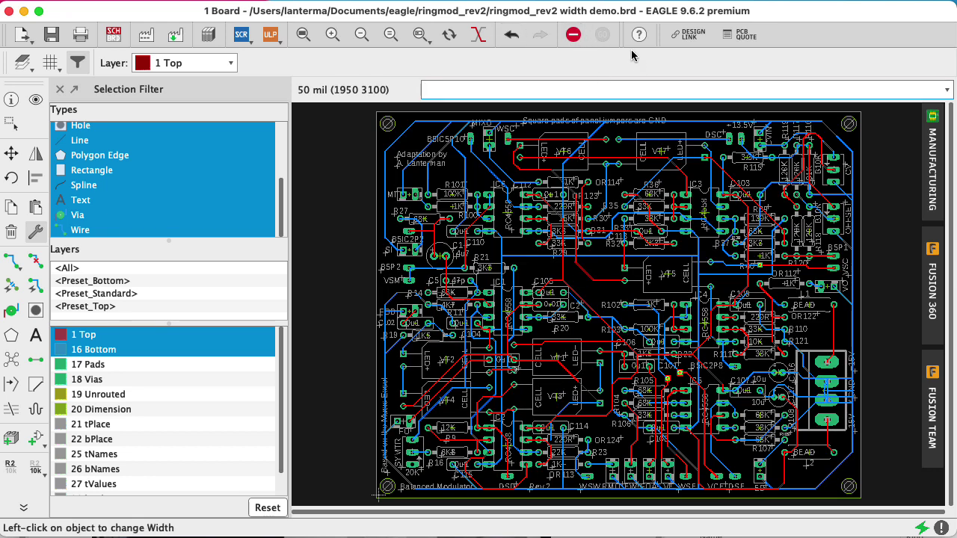
click(419, 34)
drag(562, 234, 665, 346)
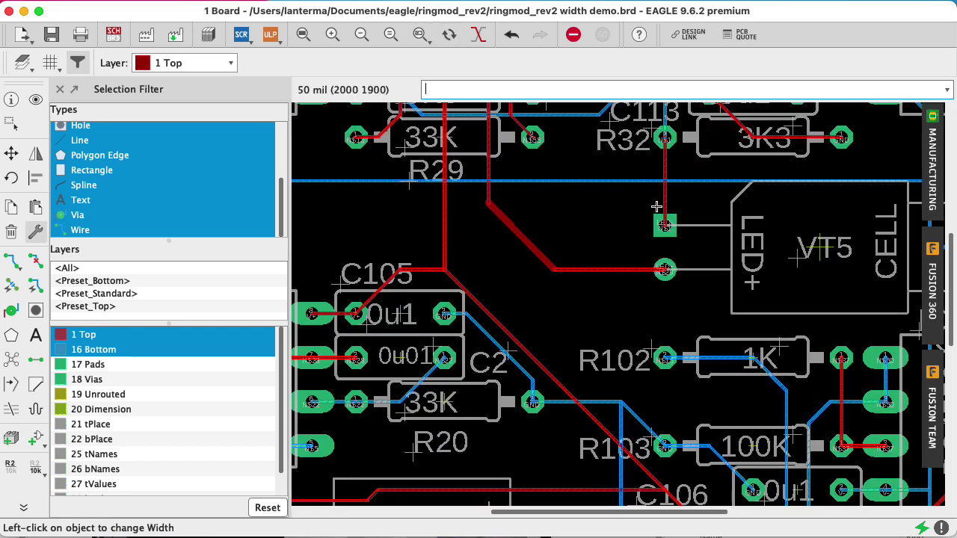
click(511, 35)
click(362, 35)
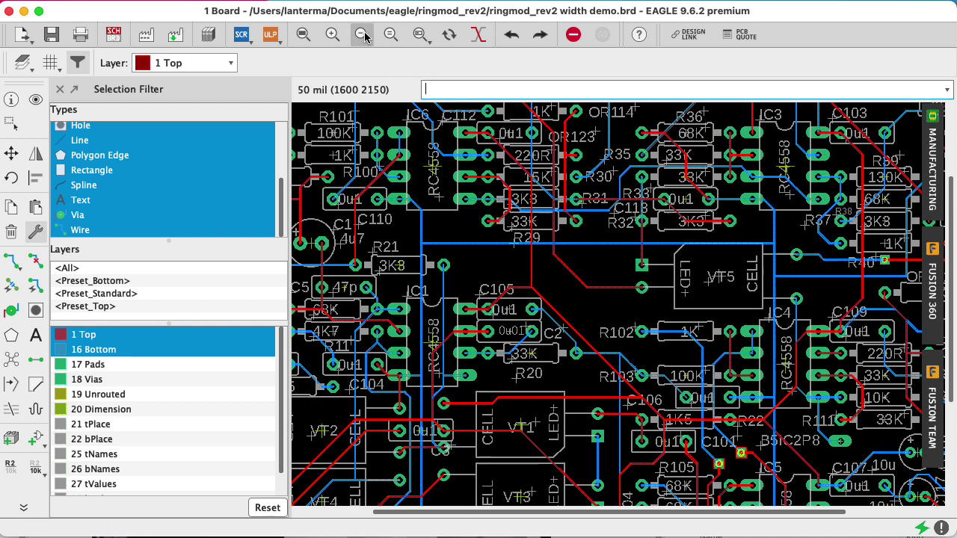
click(363, 35)
text(gri)
text(up)
key(Return)
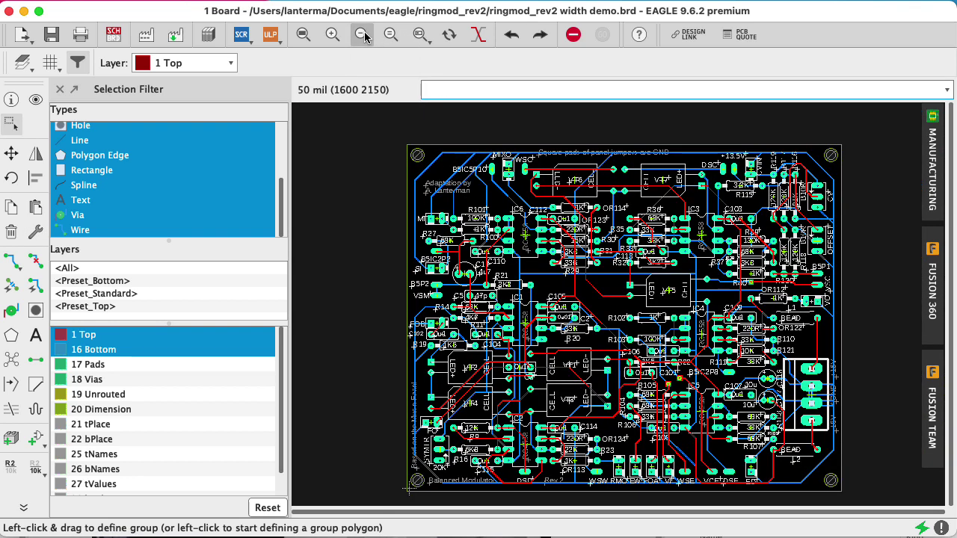
Apply CHANGE WIDTH 15 to the grouped top and bottom traces in one action
text(change width 1)
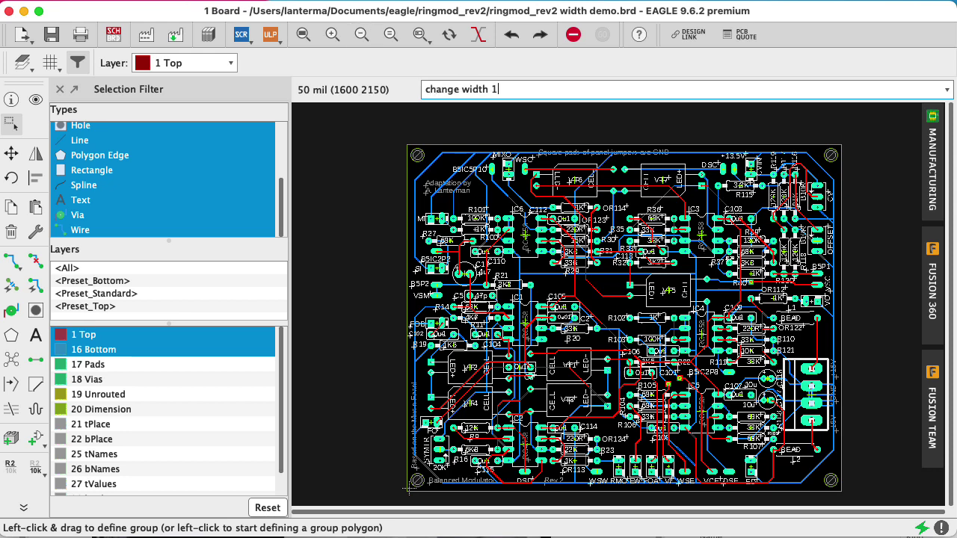
key(Return)
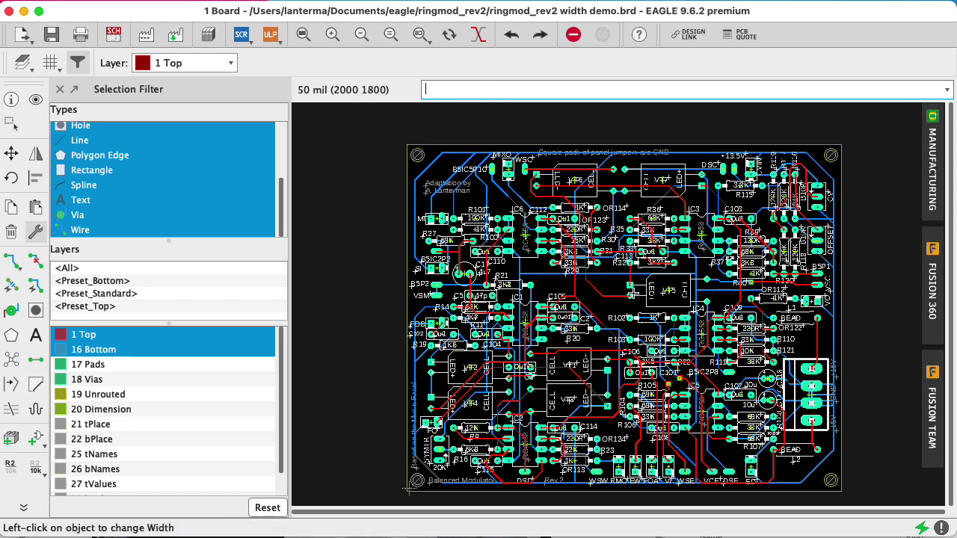
right_click(611, 295)
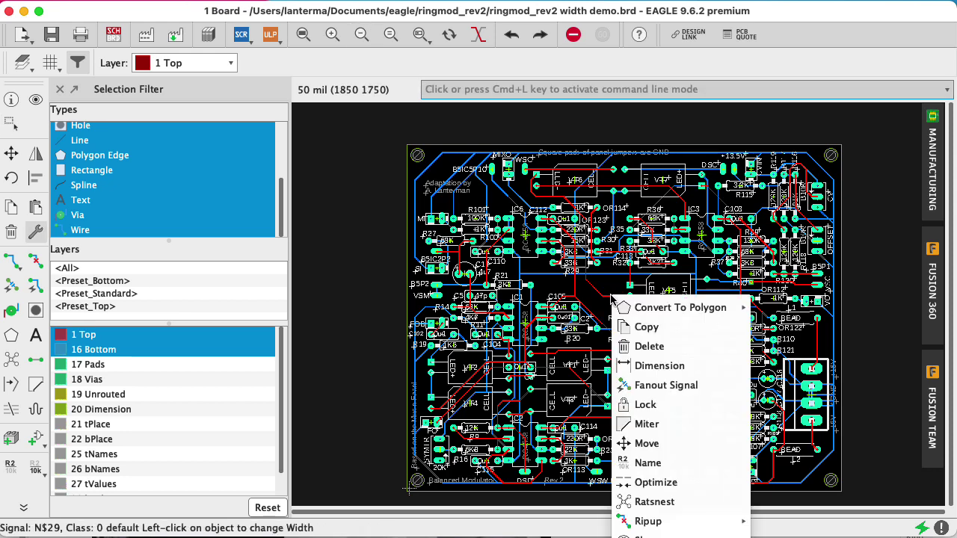
mouse_move(616, 308)
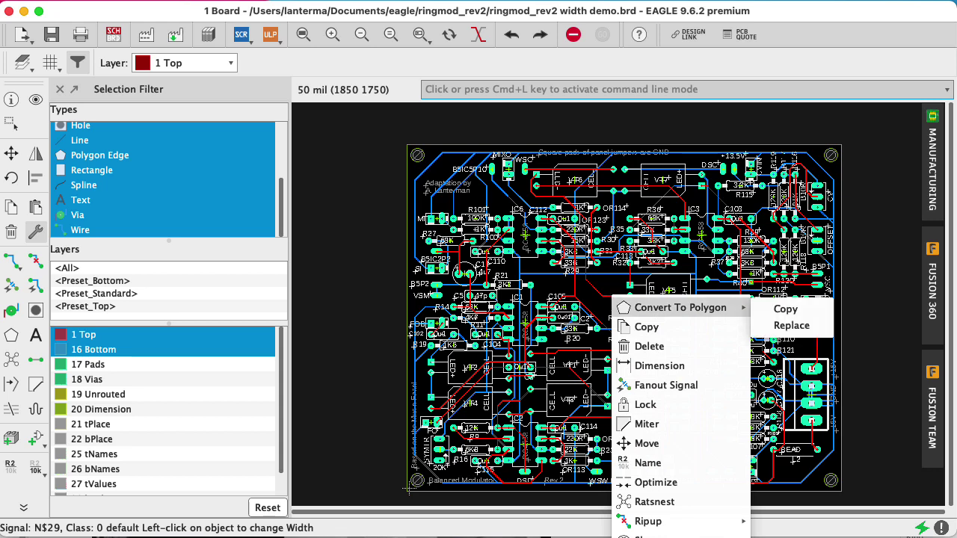
click(621, 307)
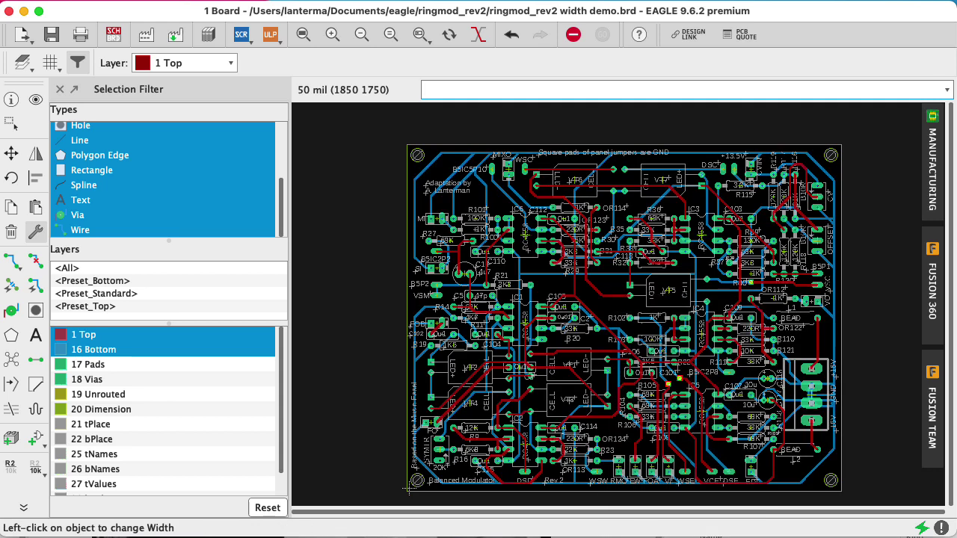
click(419, 35)
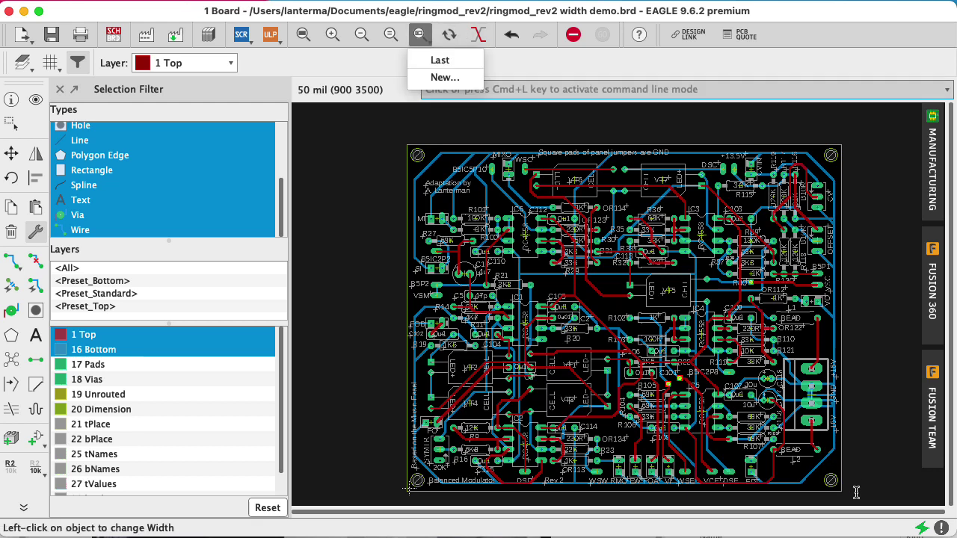
Close the zoom dropdown and activate the INFO tool from the command line
click(420, 34)
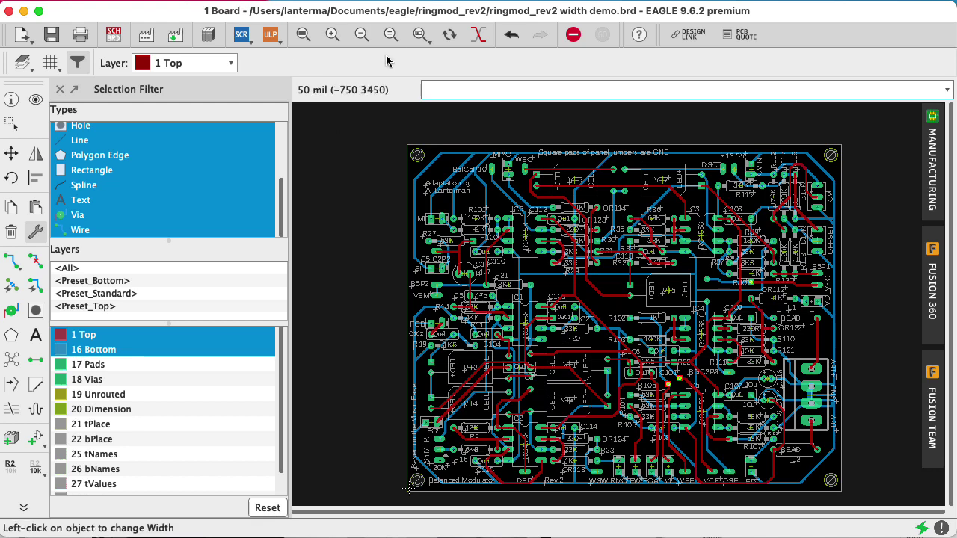
text(info)
key(Return)
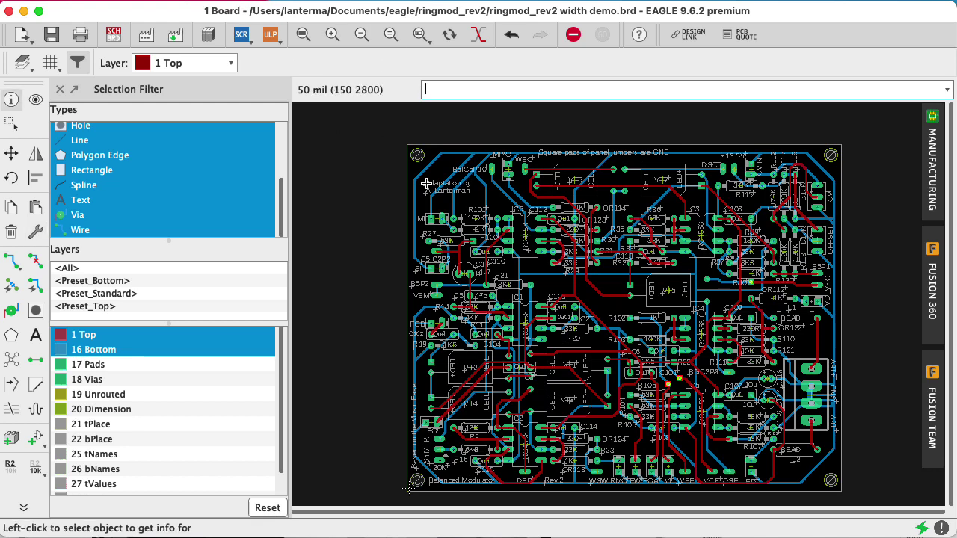